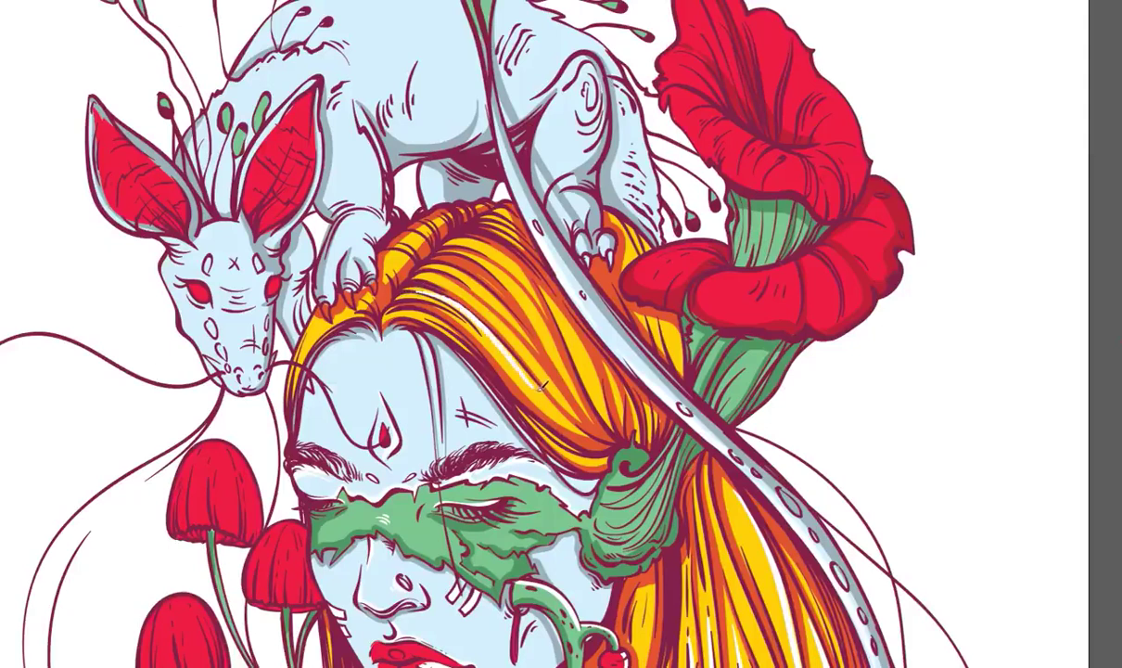
- Paint five white diagonal highlight strokes along the orange hair at the top of the head
left_click_drag(444, 269, 527, 341)
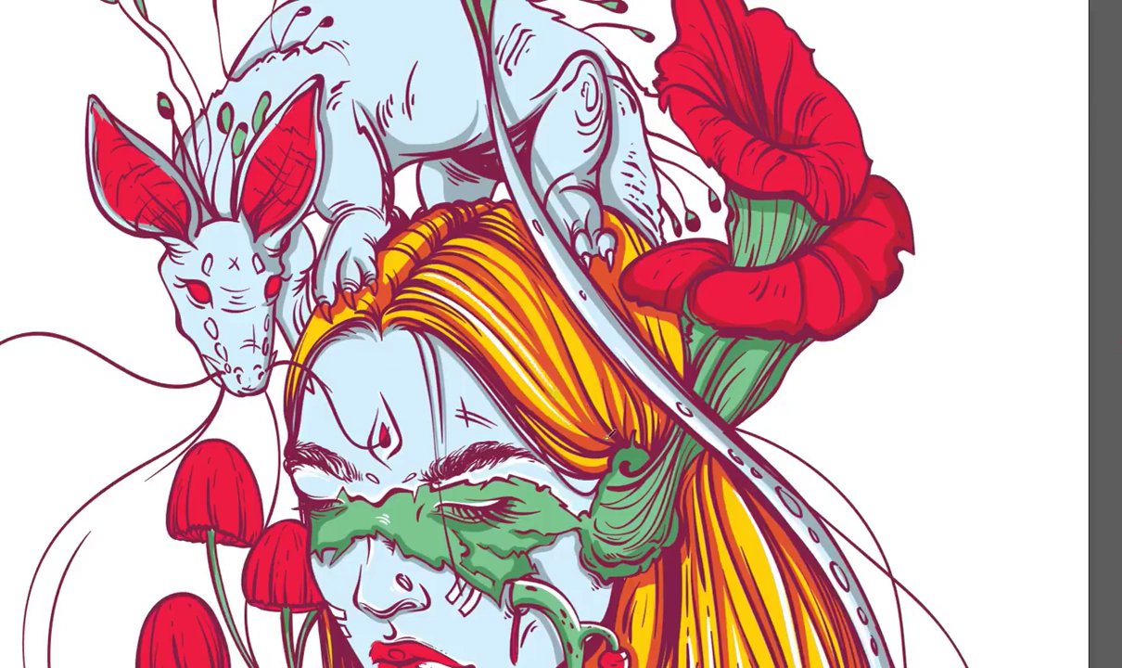
left_click_drag(437, 257, 504, 300)
left_click_drag(498, 260, 577, 383)
mouse_move(545, 280)
left_mouse_down()
mouse_move(541, 310)
mouse_move(594, 413)
left_mouse_up()
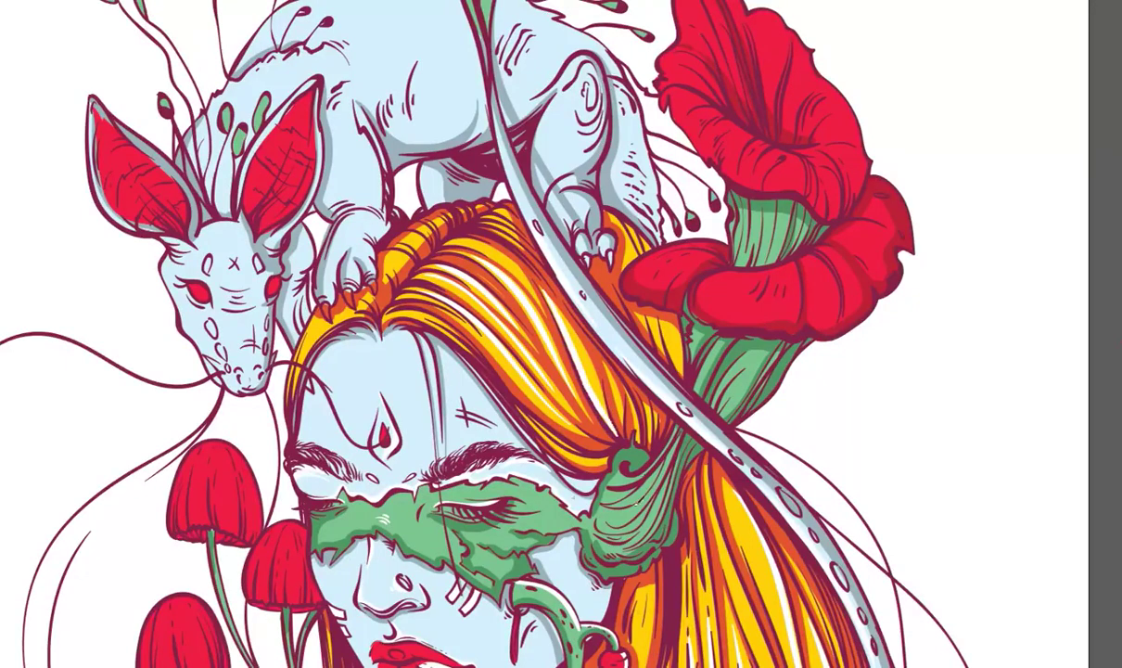
mouse_move(425, 320)
left_mouse_down()
mouse_move(412, 442)
mouse_move(392, 459)
left_mouse_up()
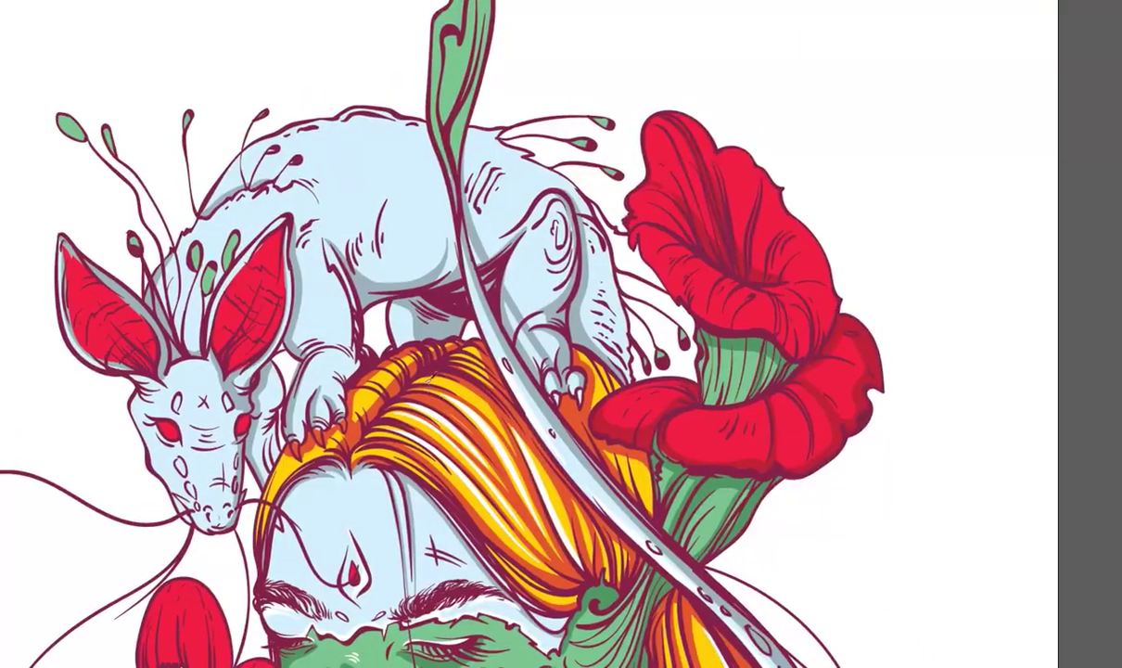
left_click_drag(417, 380, 477, 389)
- Paint light highlight strokes down the hair strands left of the neck and along the hair's left edge
scroll(482, 389, "down", 5)
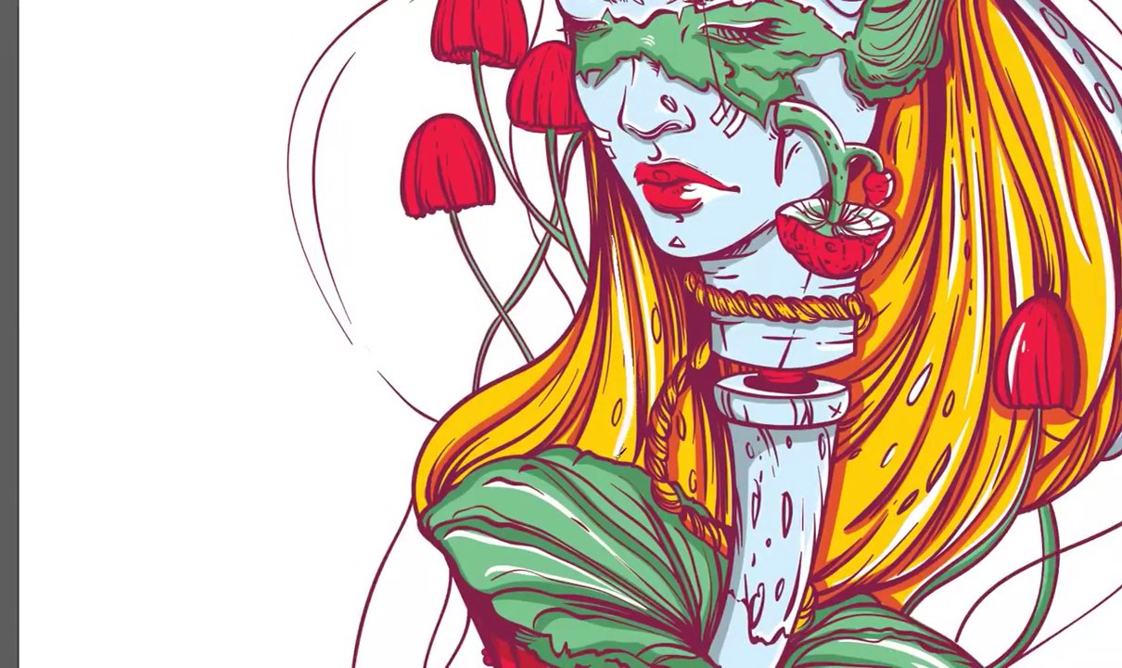
left_click_drag(590, 218, 605, 424)
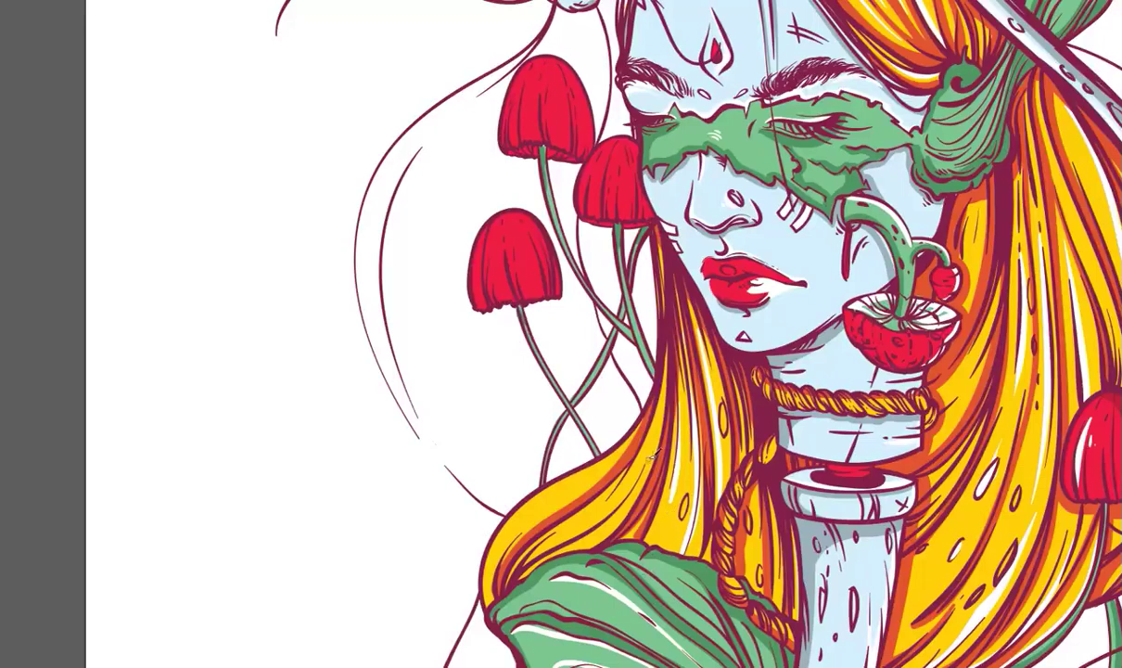
left_click_drag(636, 317, 508, 534)
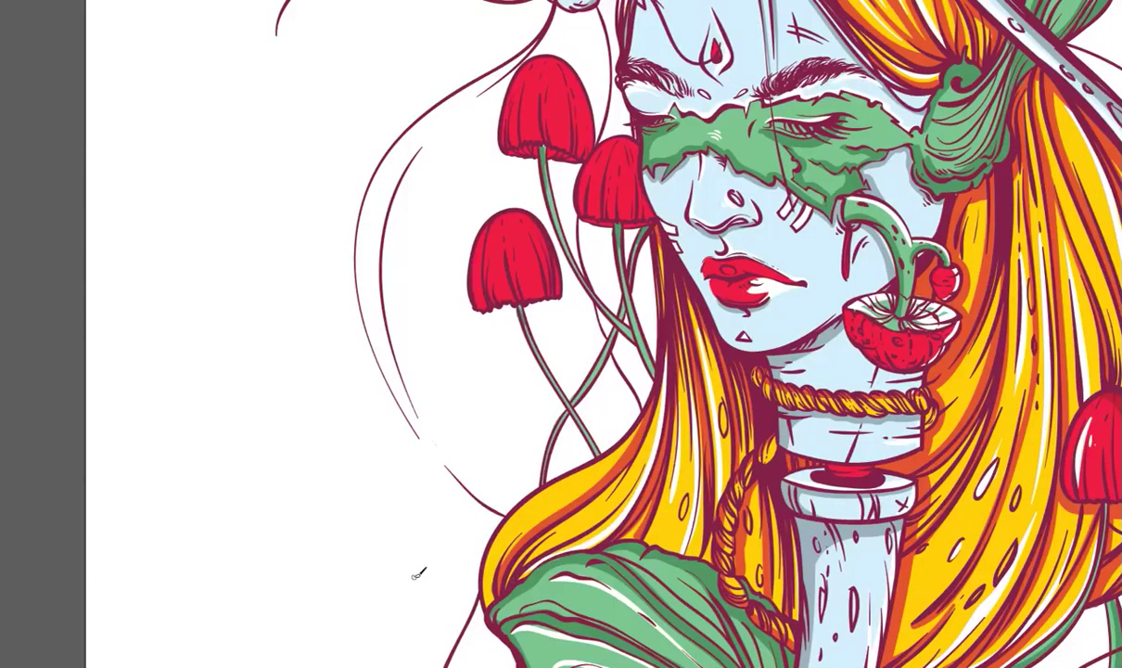
left_click_drag(548, 493, 636, 442)
left_click_drag(737, 360, 549, 500)
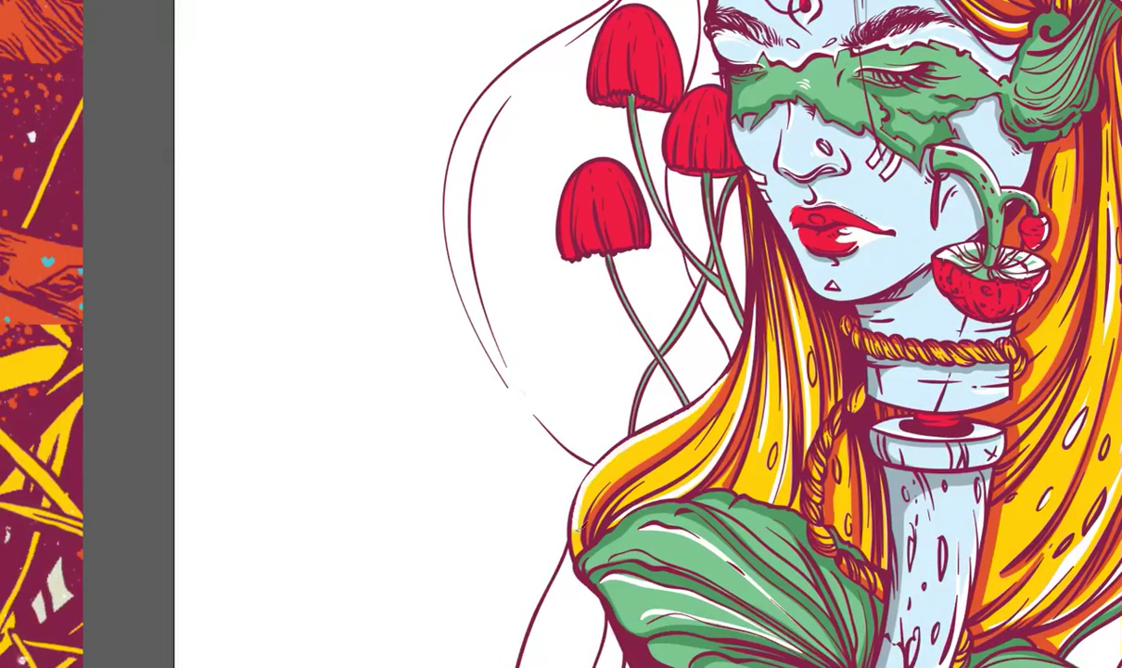
- Add a white highlight stroke to the top red mushroom cap
left_click_drag(589, 248, 571, 450)
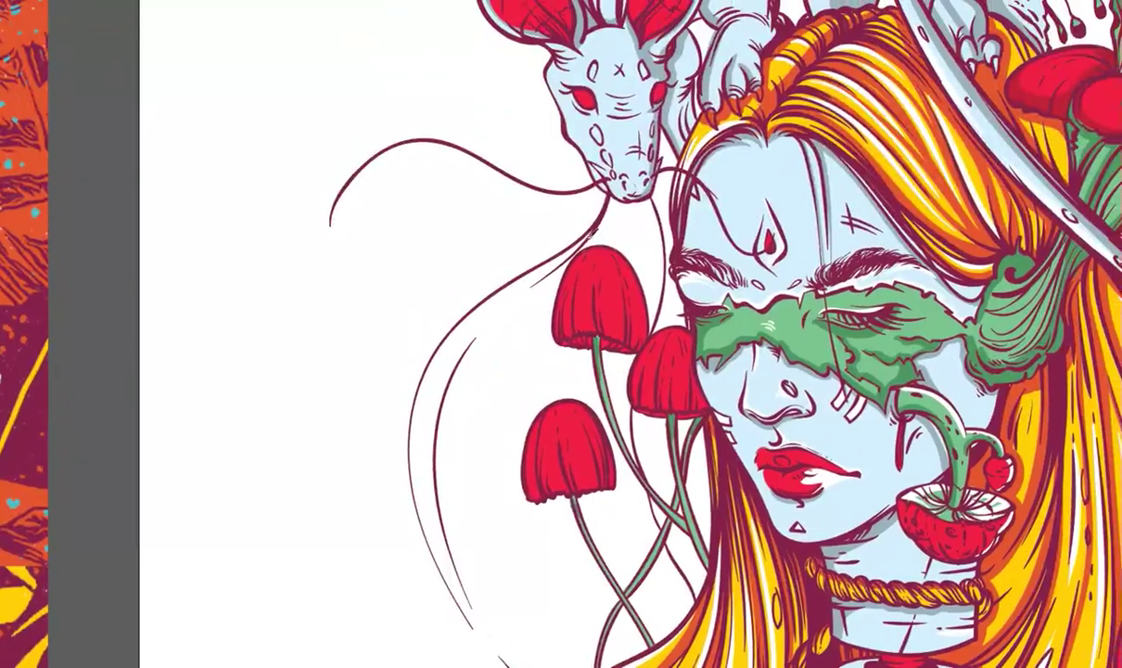
mouse_move(619, 250)
left_mouse_down()
mouse_move(614, 278)
mouse_move(642, 306)
left_mouse_up()
left_click_drag(593, 362, 549, 377)
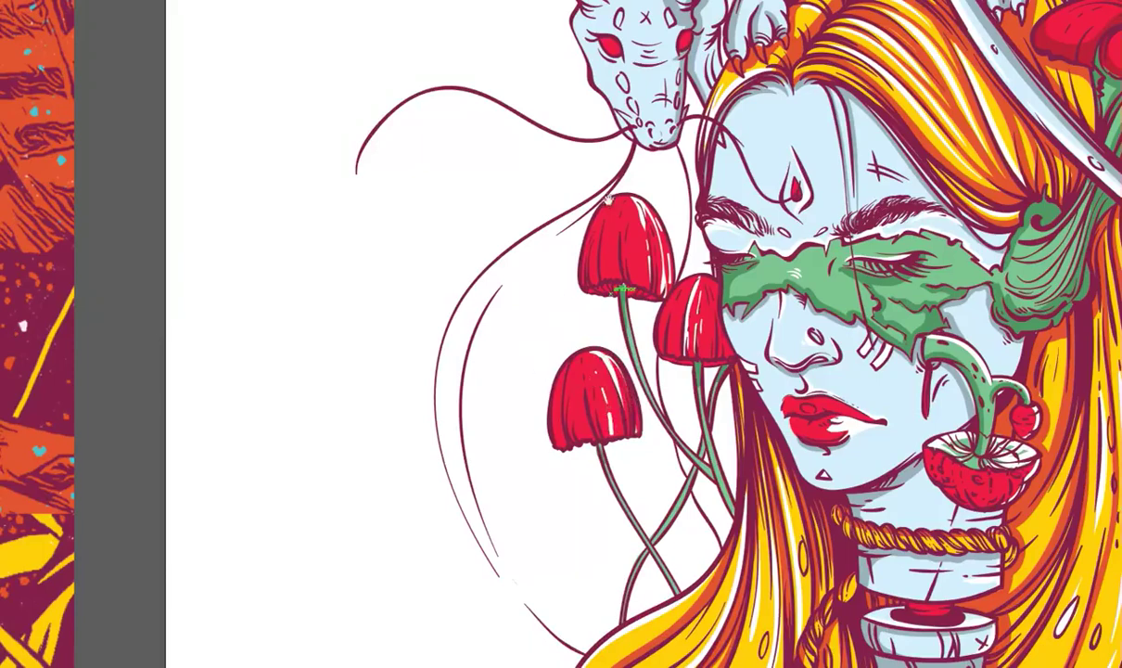
- Paint white highlight strokes inside both of the rabbit's red ears
scroll(609, 196, "up", 6)
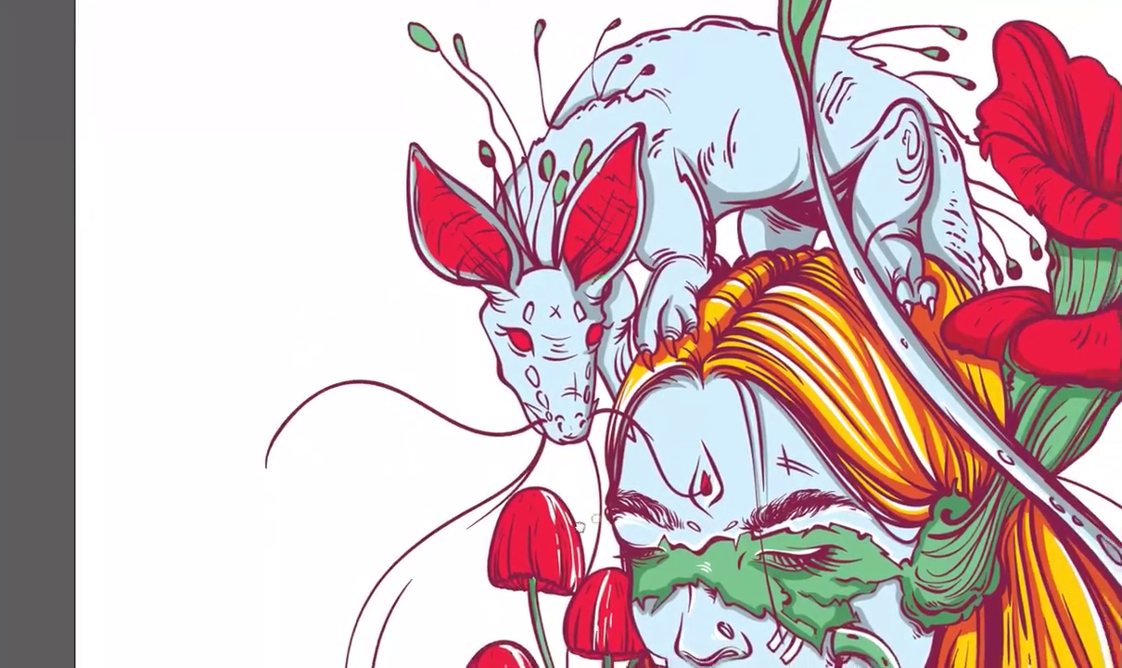
scroll(577, 523, "up", 2)
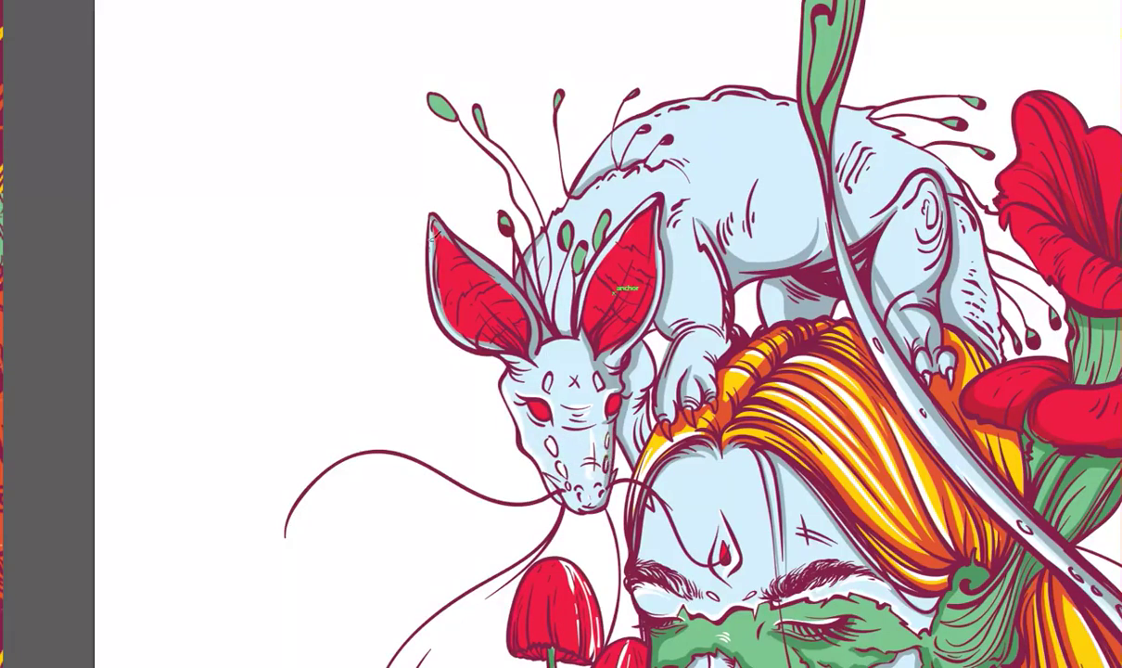
mouse_move(446, 239)
left_mouse_down()
mouse_move(471, 267)
mouse_move(453, 293)
left_mouse_up()
left_click_drag(446, 239, 497, 321)
mouse_move(451, 261)
left_mouse_down()
mouse_move(462, 306)
mouse_move(475, 306)
left_mouse_up()
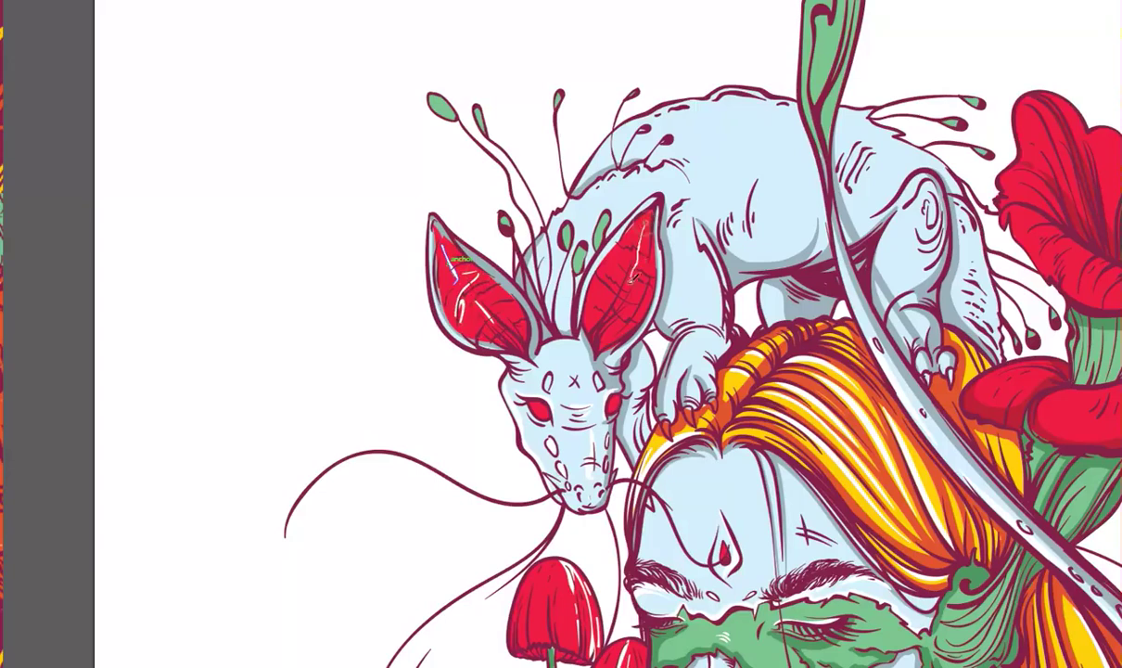
mouse_move(617, 255)
left_mouse_down()
mouse_move(644, 276)
mouse_move(634, 279)
left_mouse_up()
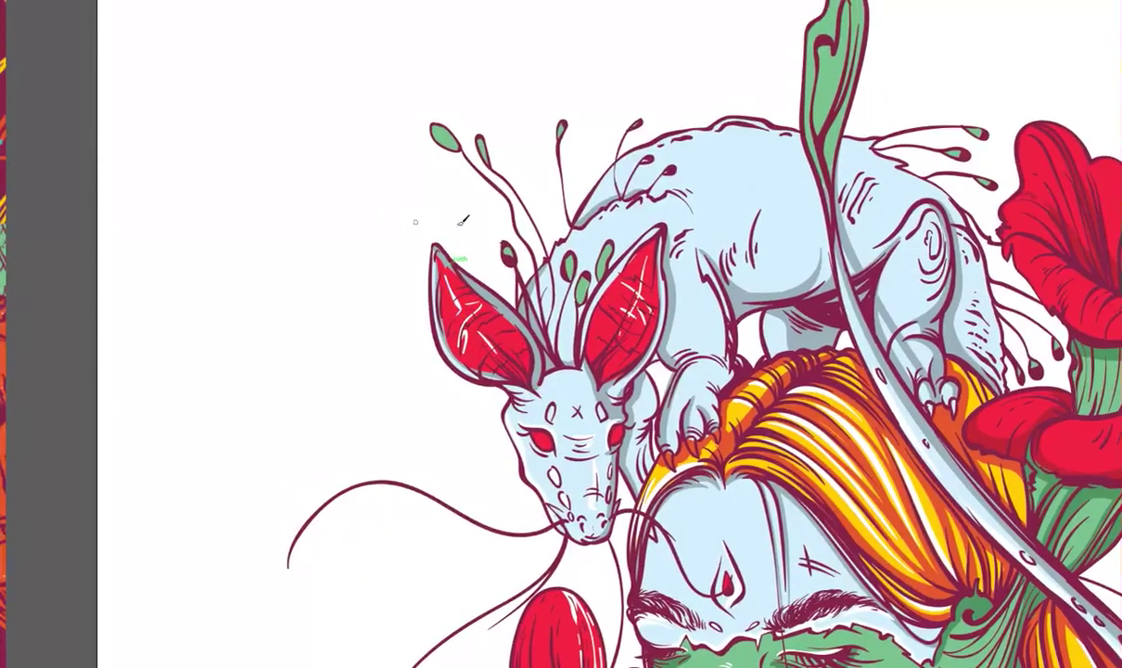
- Add light highlight strokes along the rabbit's neck and upper back
mouse_move(517, 246)
left_mouse_down()
mouse_move(619, 184)
mouse_move(659, 206)
left_mouse_up()
mouse_move(554, 199)
left_mouse_down()
mouse_move(619, 132)
mouse_move(722, 112)
left_mouse_up()
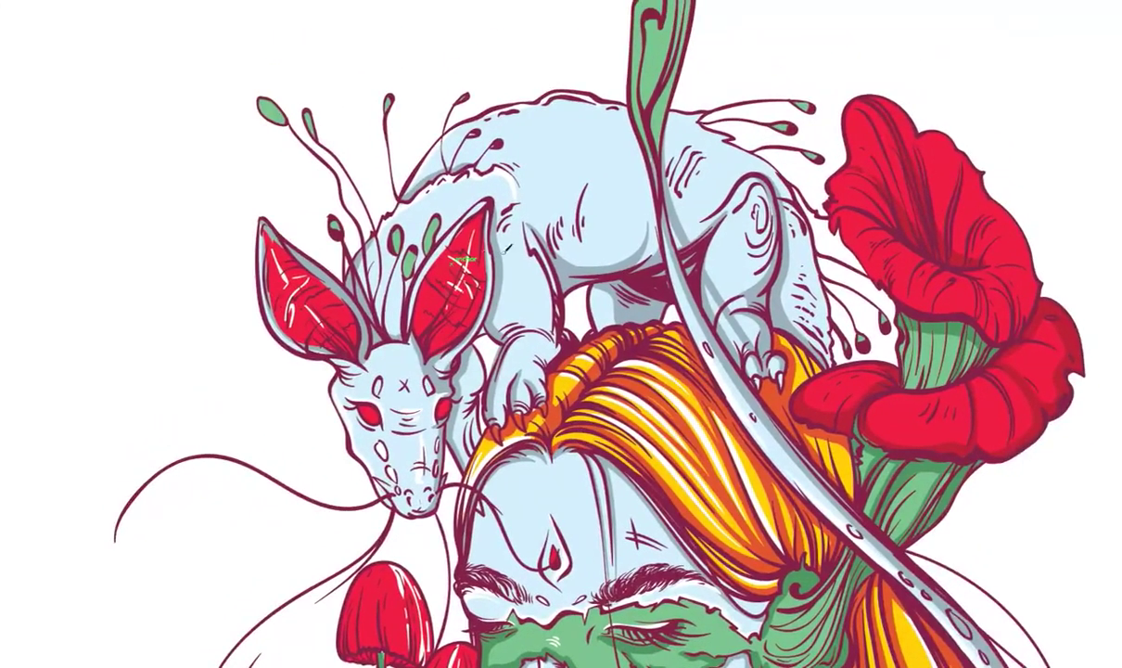
left_click_drag(525, 219, 530, 261)
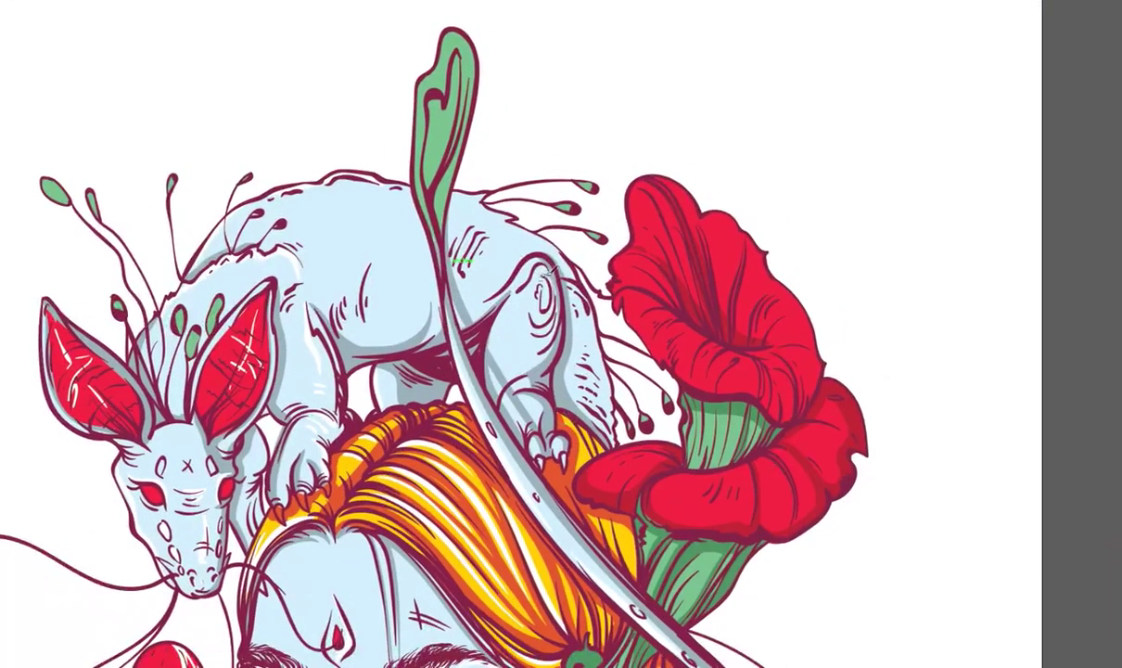
- Cover dark outlines on the rabbit's back with light blue, then add white highlights on the red petal
left_click_drag(551, 270, 549, 276)
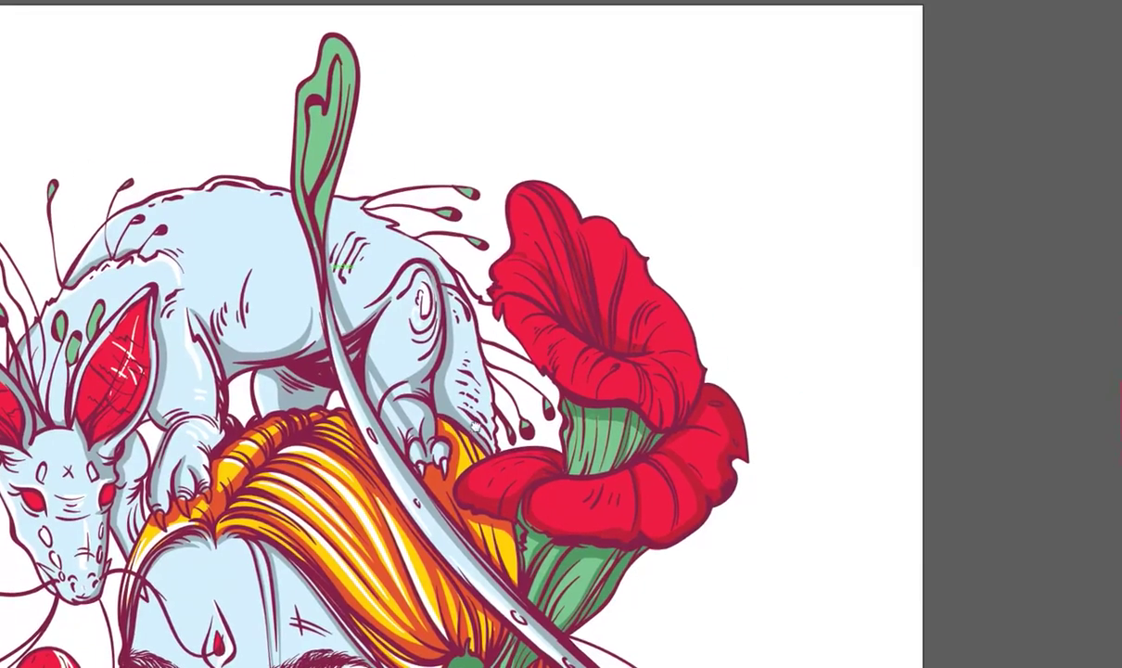
mouse_move(354, 194)
left_mouse_down()
mouse_move(427, 246)
mouse_move(491, 379)
mouse_move(480, 432)
left_mouse_up()
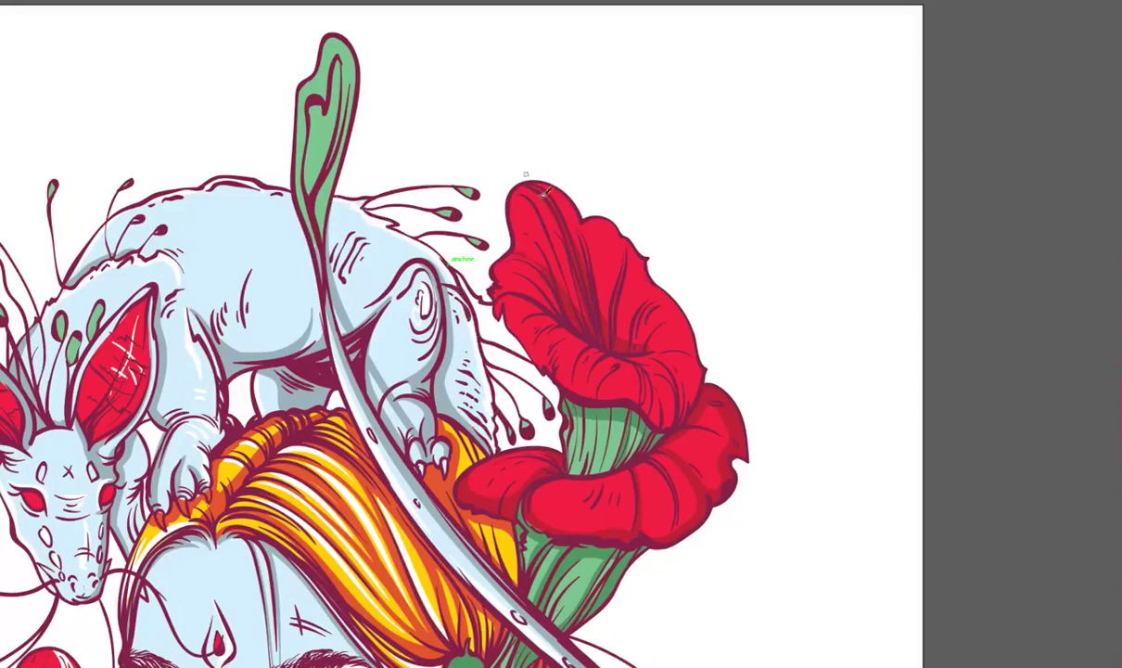
left_click_drag(527, 190, 556, 279)
left_click_drag(523, 197, 557, 273)
left_click_drag(535, 174, 600, 271)
mouse_move(537, 199)
left_mouse_down()
mouse_move(600, 238)
mouse_move(608, 281)
left_mouse_up()
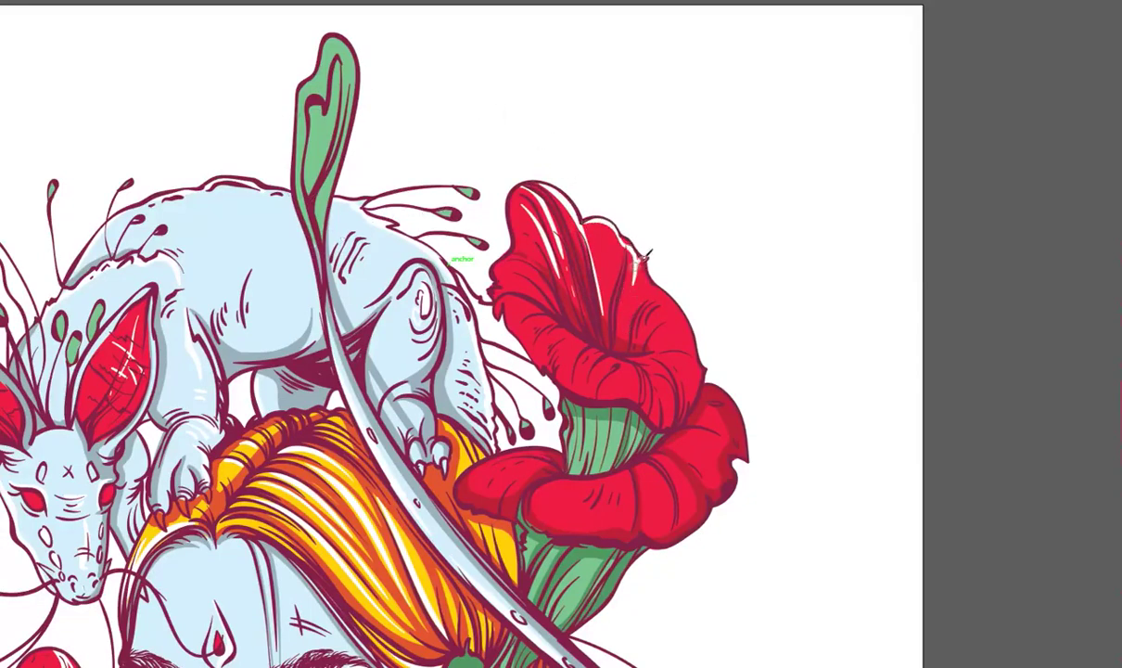
- Add thin white highlights along the lower and right petal edges and the green stem
mouse_move(648, 255)
left_mouse_down()
mouse_move(632, 274)
mouse_move(705, 360)
left_mouse_up()
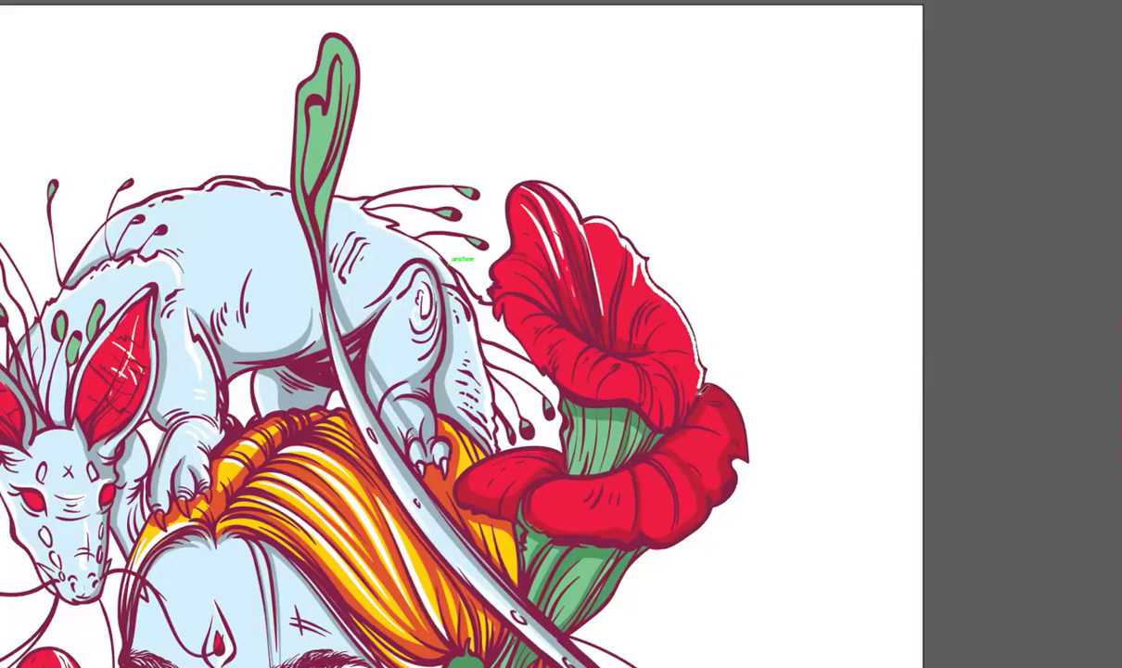
left_click_drag(647, 353, 699, 356)
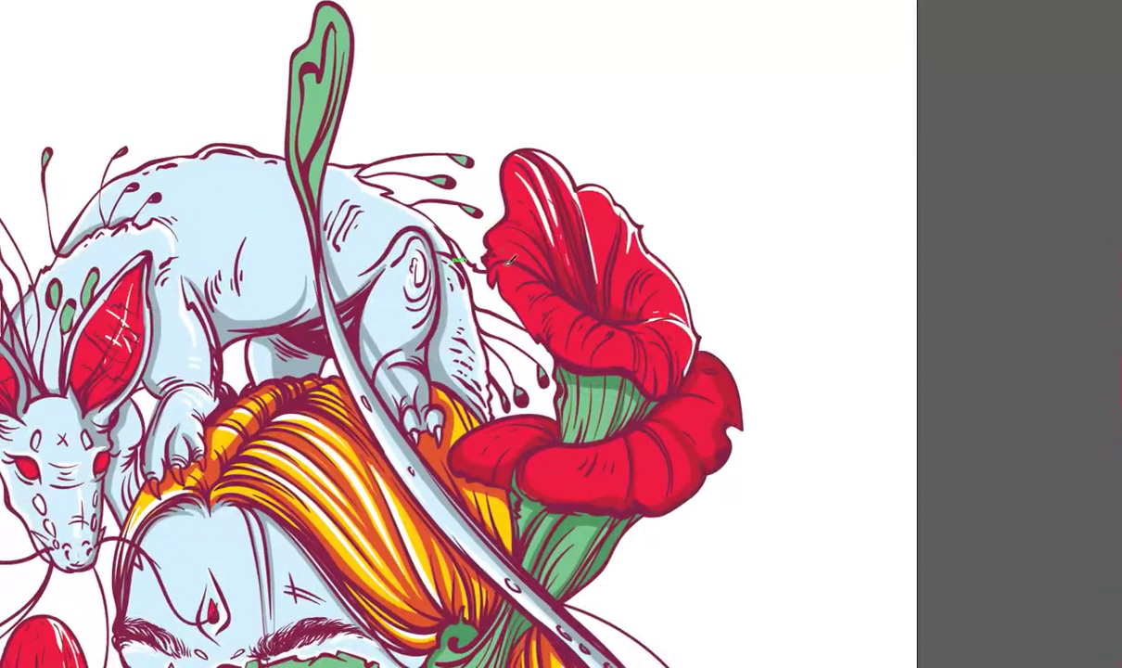
left_click_drag(516, 260, 604, 313)
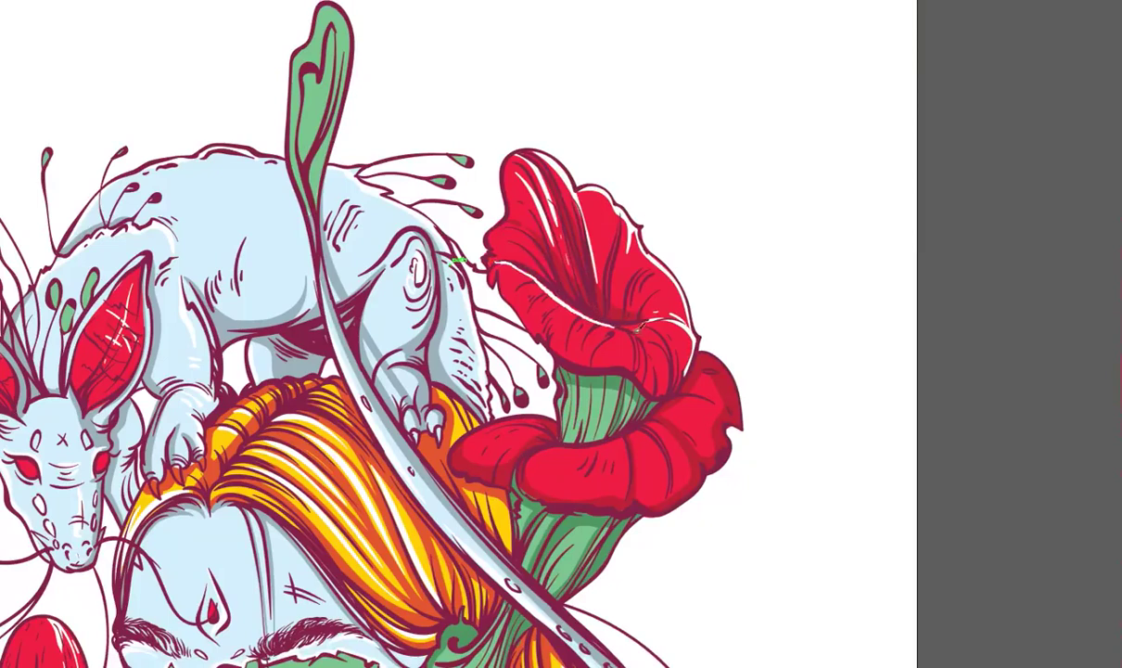
left_click_drag(631, 325, 666, 376)
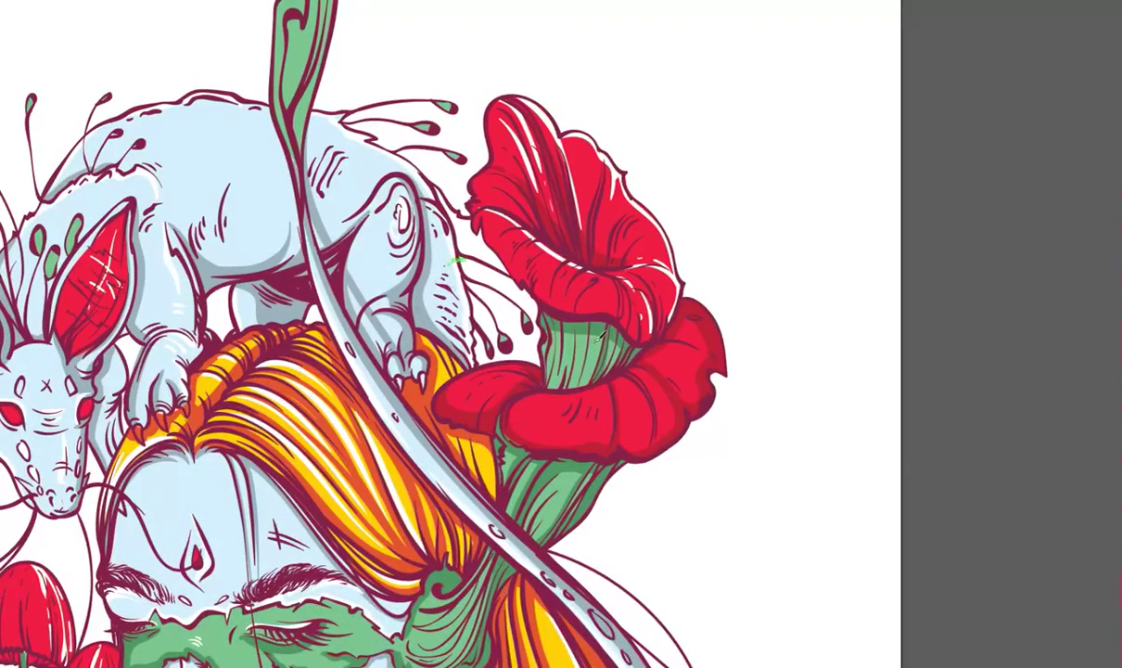
left_click_drag(600, 335, 588, 382)
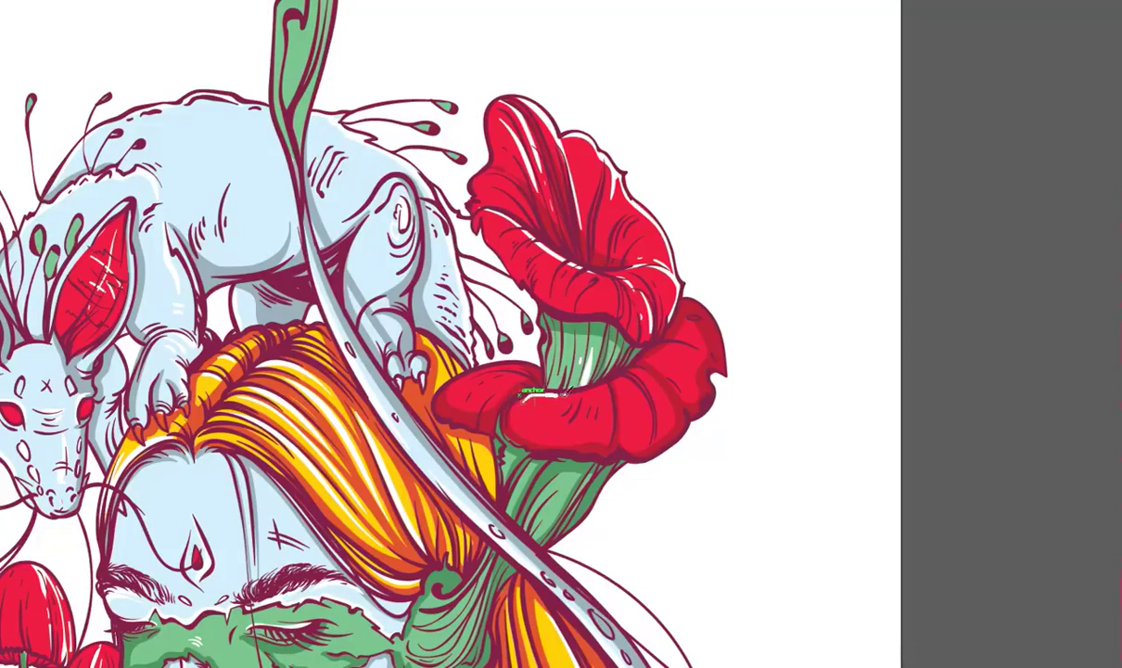
left_click_drag(616, 378, 609, 429)
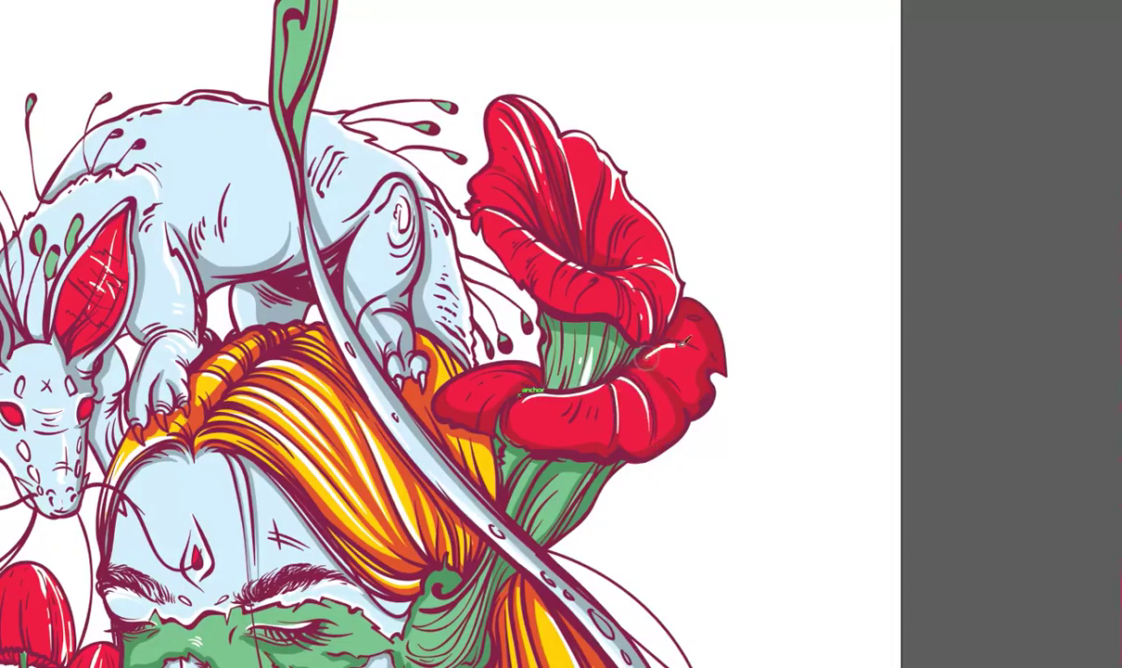
left_click_drag(512, 369, 594, 397)
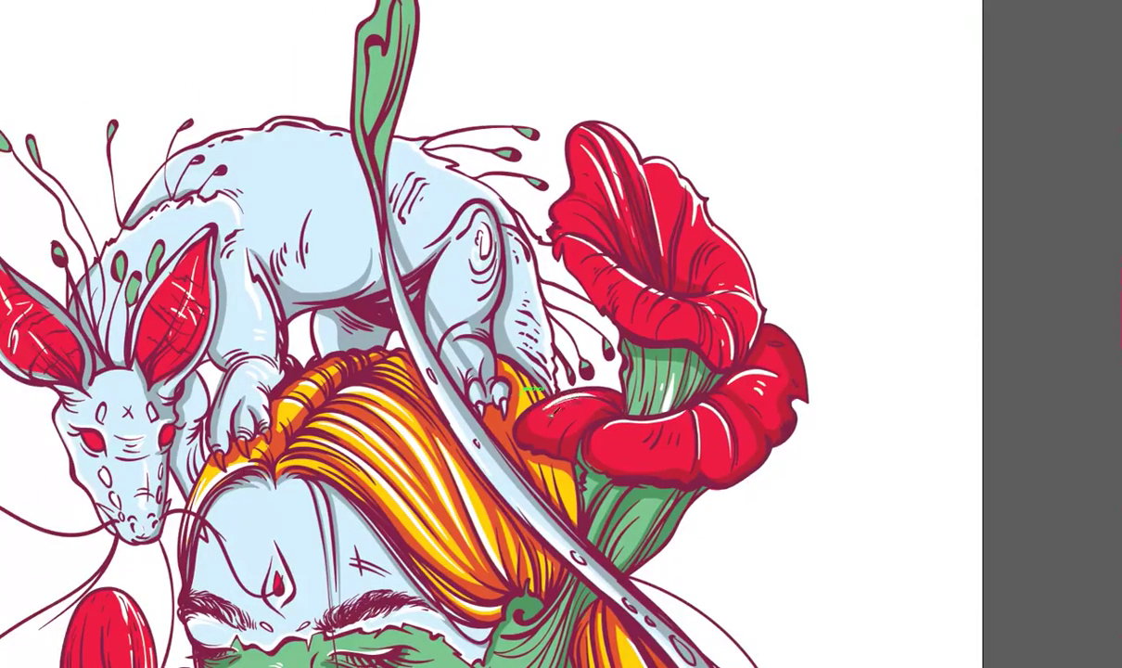
- Paint one long white highlight stroke down the girl's orange-yellow hair on the right
scroll(524, 491, "down", 5)
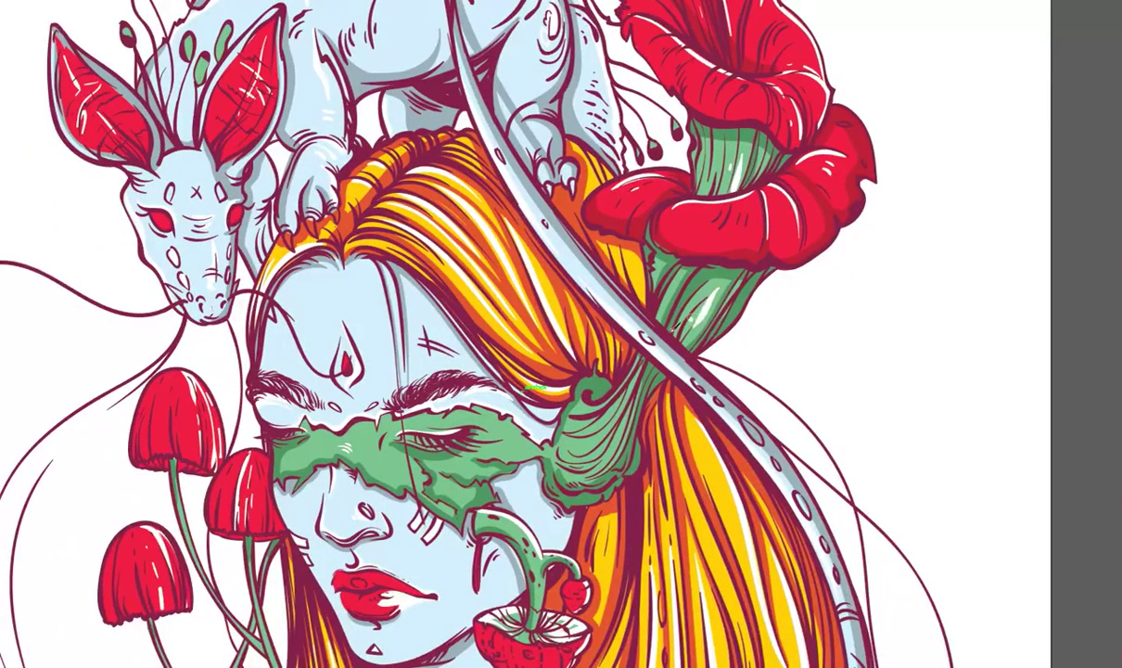
left_click_drag(534, 387, 608, 334)
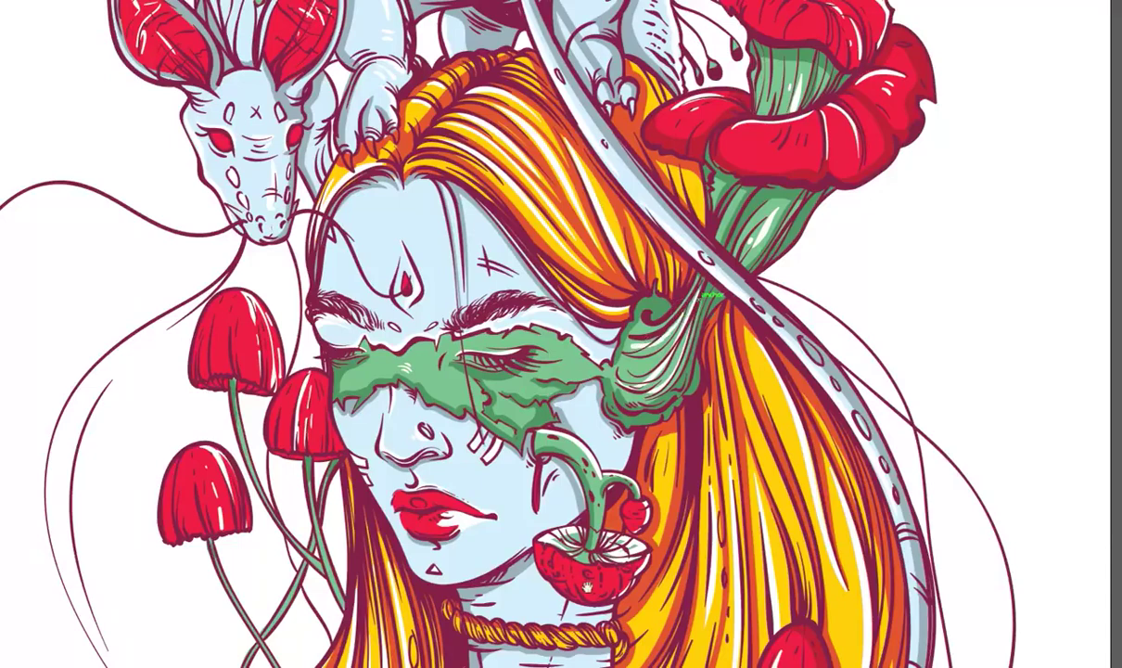
left_click_drag(586, 587, 479, 481)
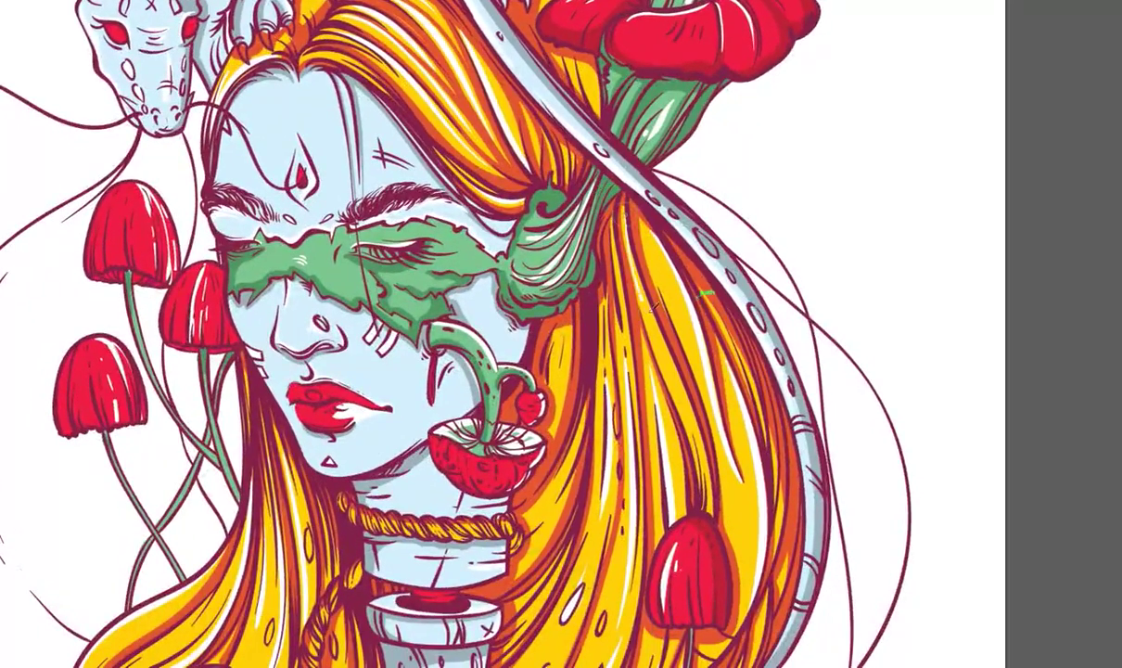
left_click_drag(593, 197, 682, 487)
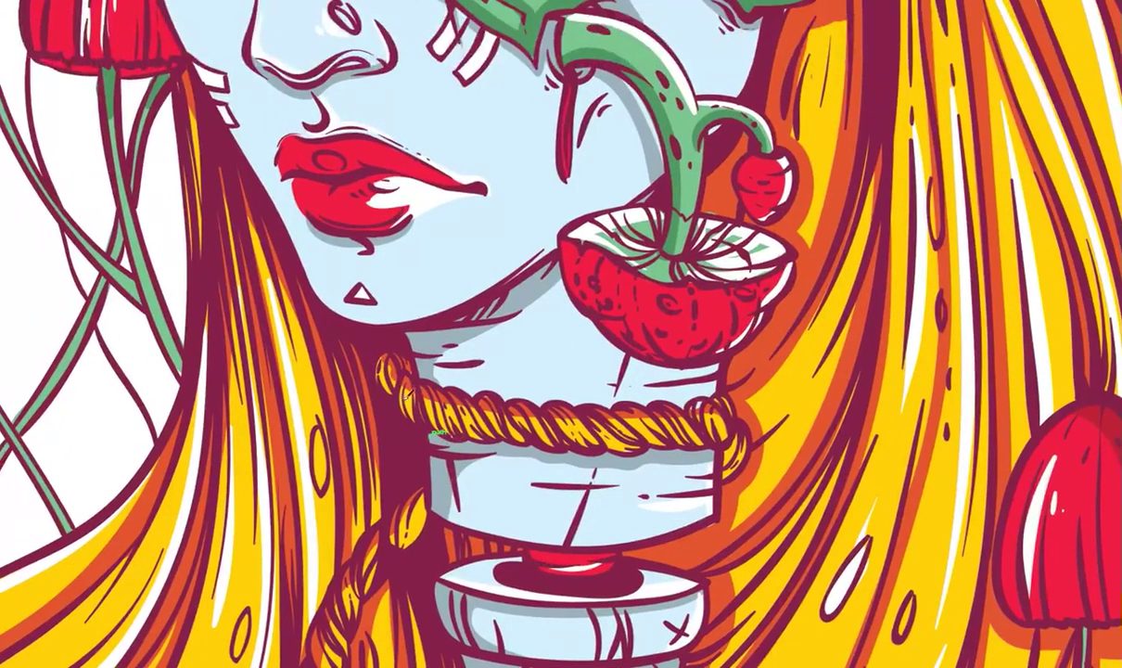
mouse_move(405, 393)
left_mouse_down()
mouse_move(466, 423)
mouse_move(681, 445)
left_mouse_up()
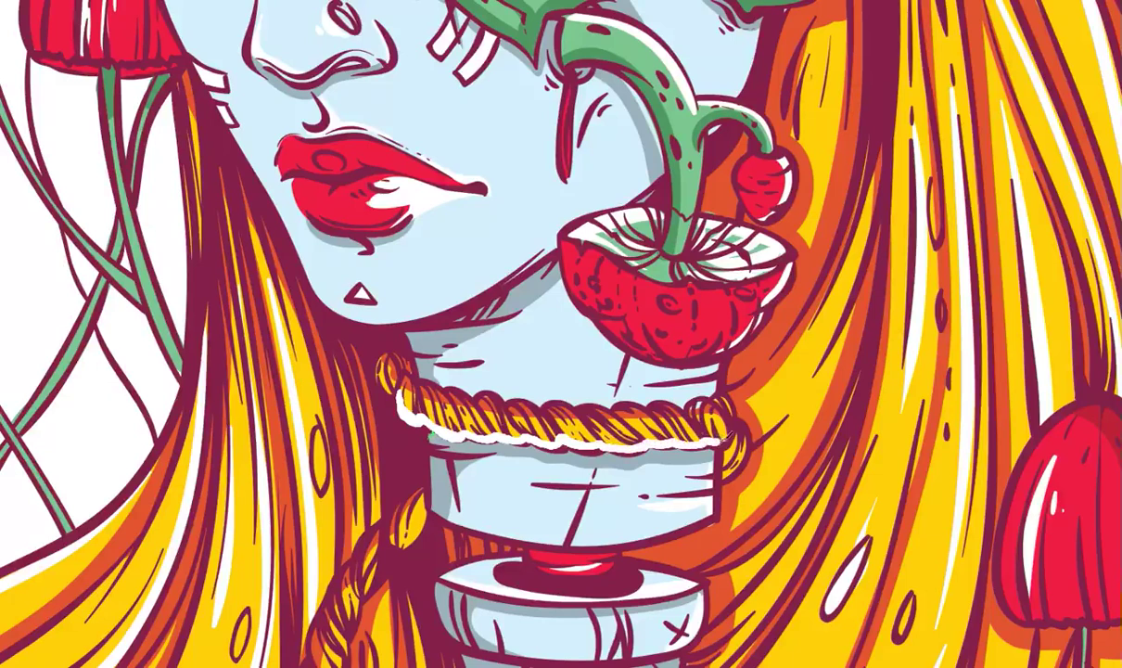
key("ctrl+z")
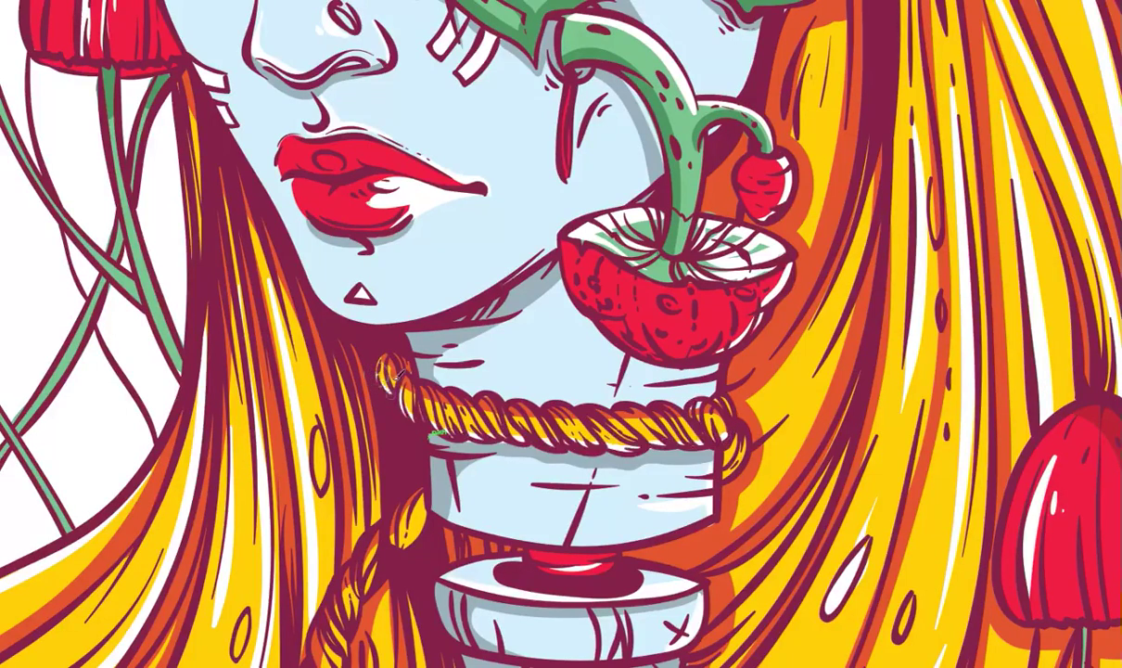
right_click(196, 660)
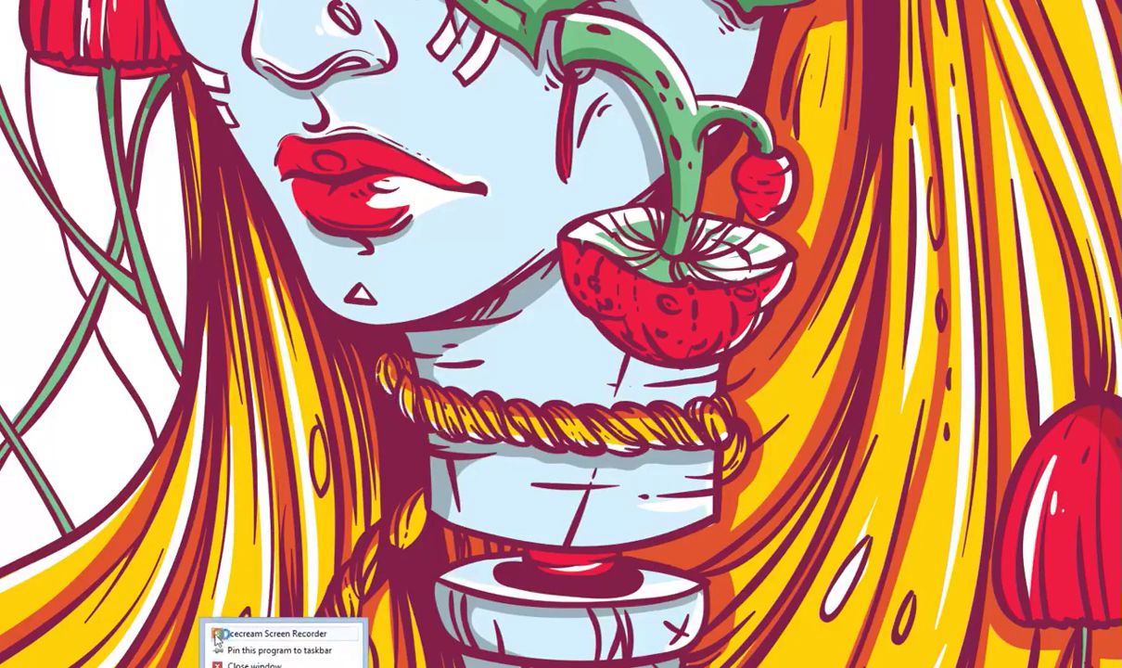
left_click(316, 590)
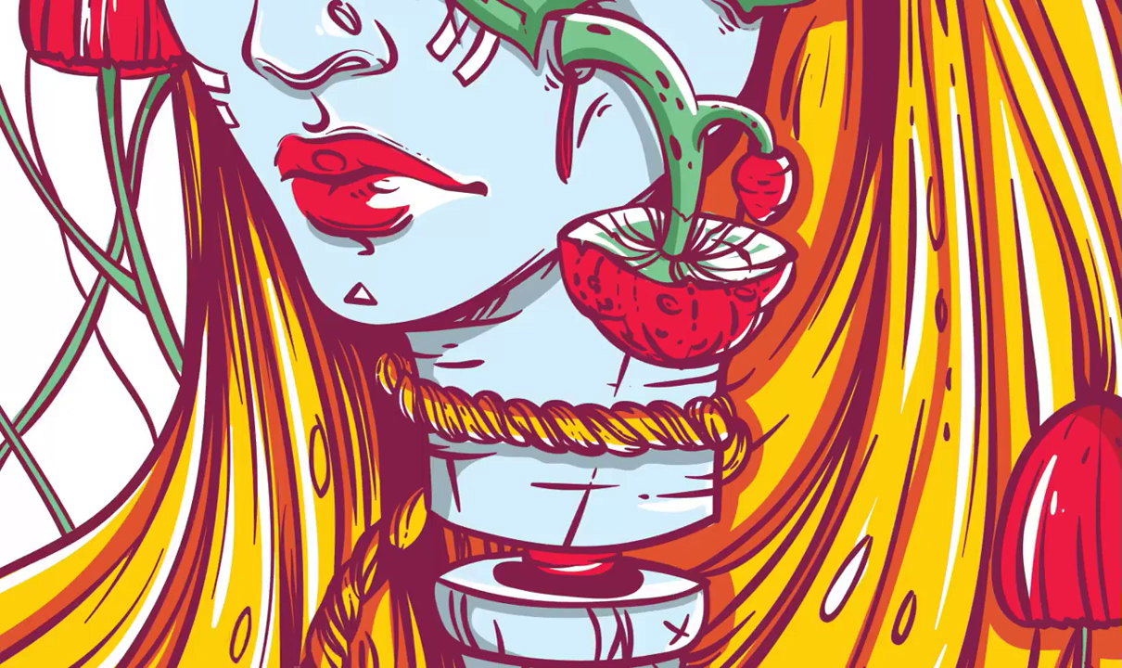